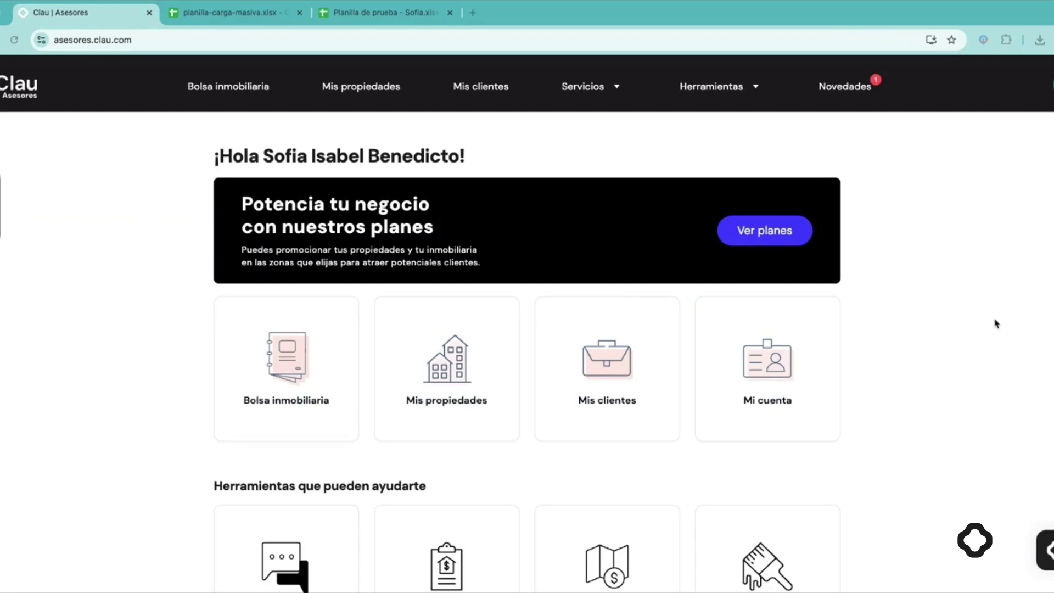
- Open the Mis propiedades card to reach the 'Publica gratis tus propiedades' page
{"action": "left_click", "coordinate": [449, 394]}
{"action": "left_click", "coordinate": [451, 389]}
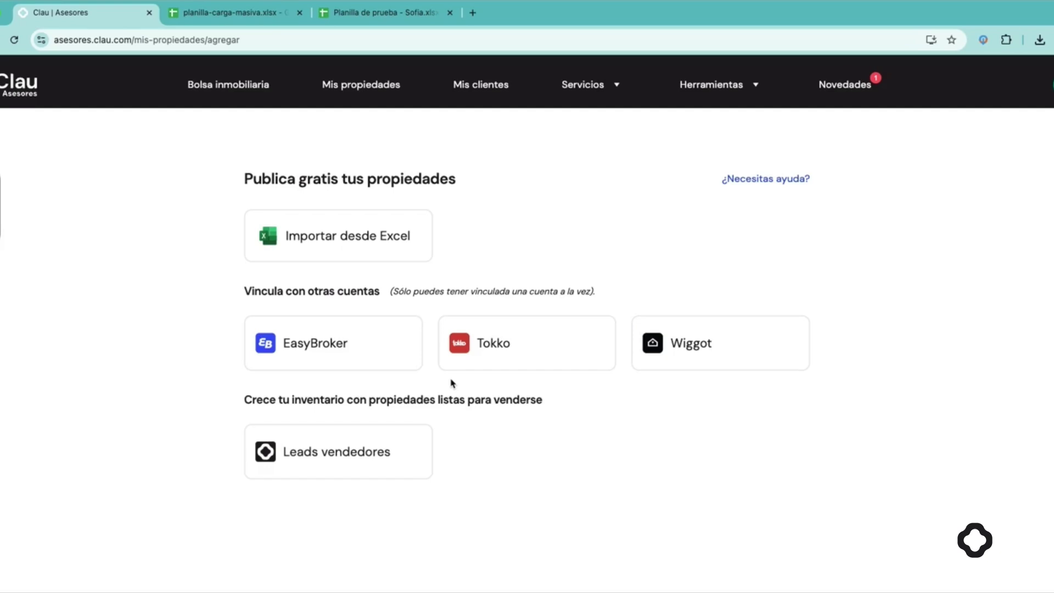
- Choose Importar desde Excel, then view the planilla-carga-masiva.xlsx template
{"action": "left_click", "coordinate": [358, 242]}
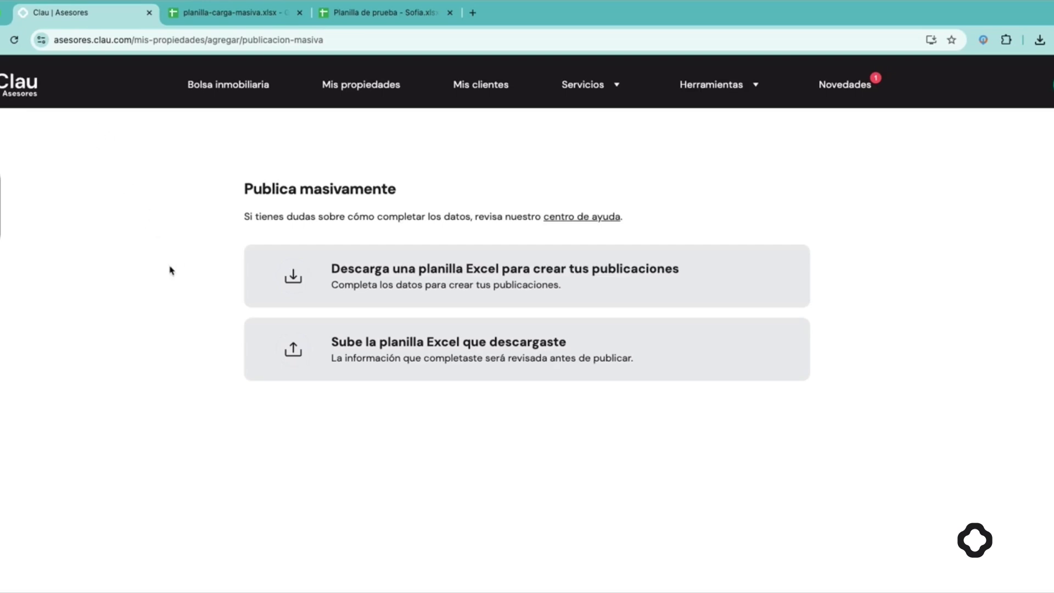
{"action": "left_click", "coordinate": [201, 20]}
- Scroll across all columns of the blank planilla-carga-masiva template
{"action": "scroll", "coordinate": [270, 288], "scroll_direction": "right", "scroll_amount": 3}
{"action": "scroll", "coordinate": [270, 288], "scroll_direction": "right", "scroll_amount": 2}
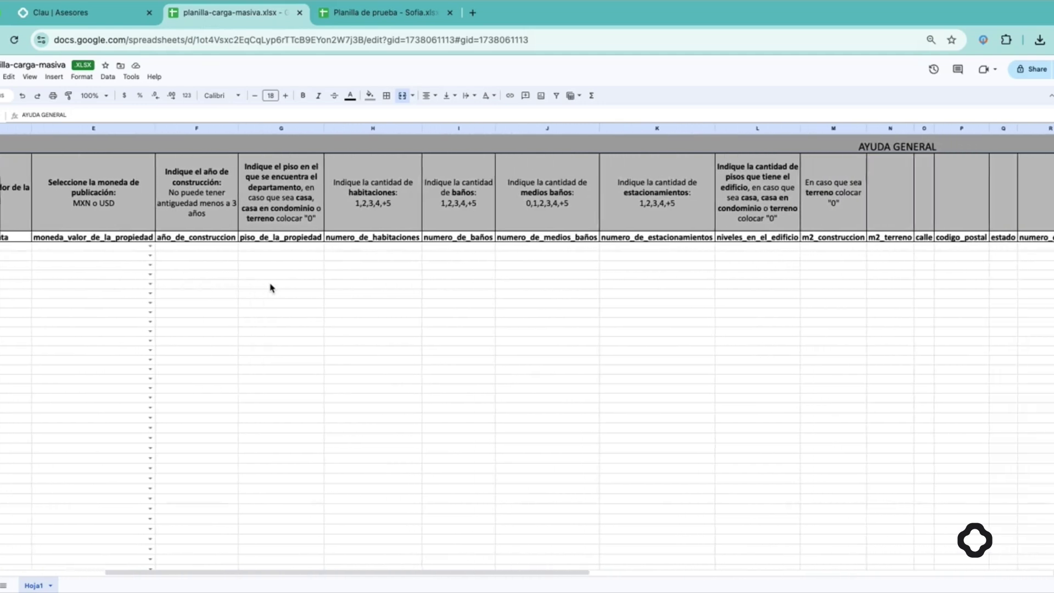
{"action": "scroll", "coordinate": [270, 288], "scroll_direction": "right", "scroll_amount": 1}
{"action": "scroll", "coordinate": [270, 288], "scroll_direction": "right", "scroll_amount": 1}
{"action": "scroll", "coordinate": [270, 288], "scroll_direction": "right", "scroll_amount": 2}
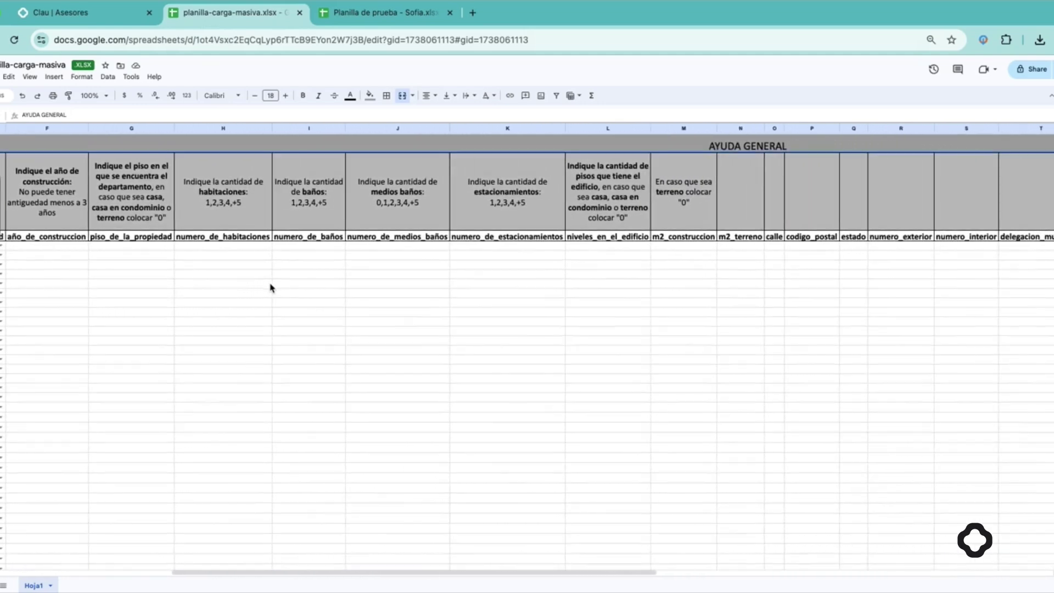
{"action": "scroll", "coordinate": [270, 288], "scroll_direction": "right", "scroll_amount": 4}
{"action": "scroll", "coordinate": [270, 288], "scroll_direction": "right", "scroll_amount": 3}
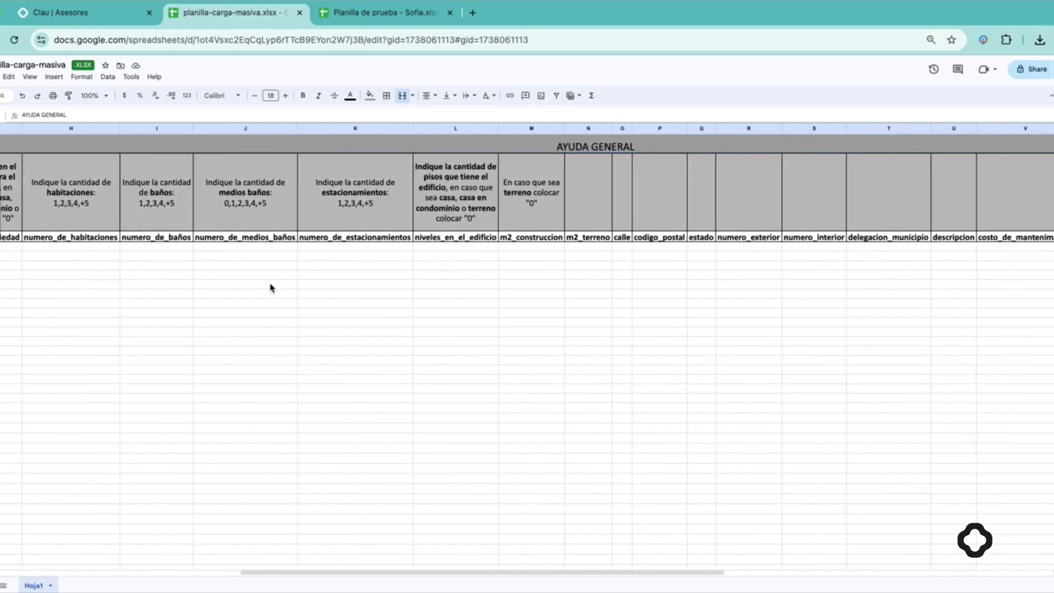
{"action": "scroll", "coordinate": [270, 287], "scroll_direction": "right", "scroll_amount": 1}
{"action": "scroll", "coordinate": [270, 287], "scroll_direction": "right", "scroll_amount": 3}
{"action": "scroll", "coordinate": [270, 287], "scroll_direction": "right", "scroll_amount": 1}
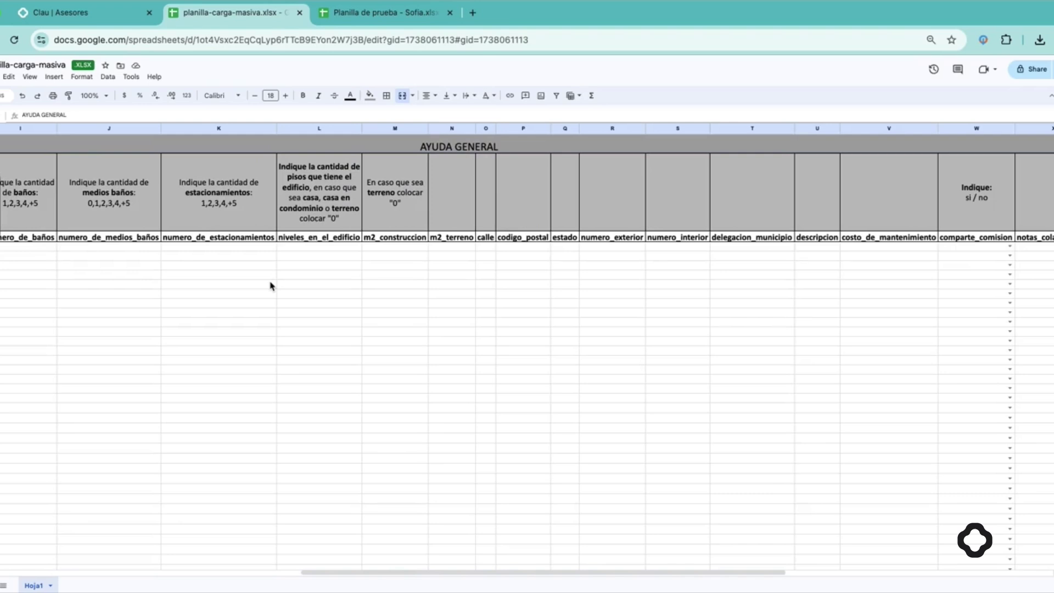
{"action": "scroll", "coordinate": [270, 286], "scroll_direction": "right", "scroll_amount": 3}
{"action": "scroll", "coordinate": [271, 286], "scroll_direction": "right", "scroll_amount": 3}
{"action": "scroll", "coordinate": [270, 286], "scroll_direction": "right", "scroll_amount": 1}
{"action": "scroll", "coordinate": [270, 286], "scroll_direction": "right", "scroll_amount": 2}
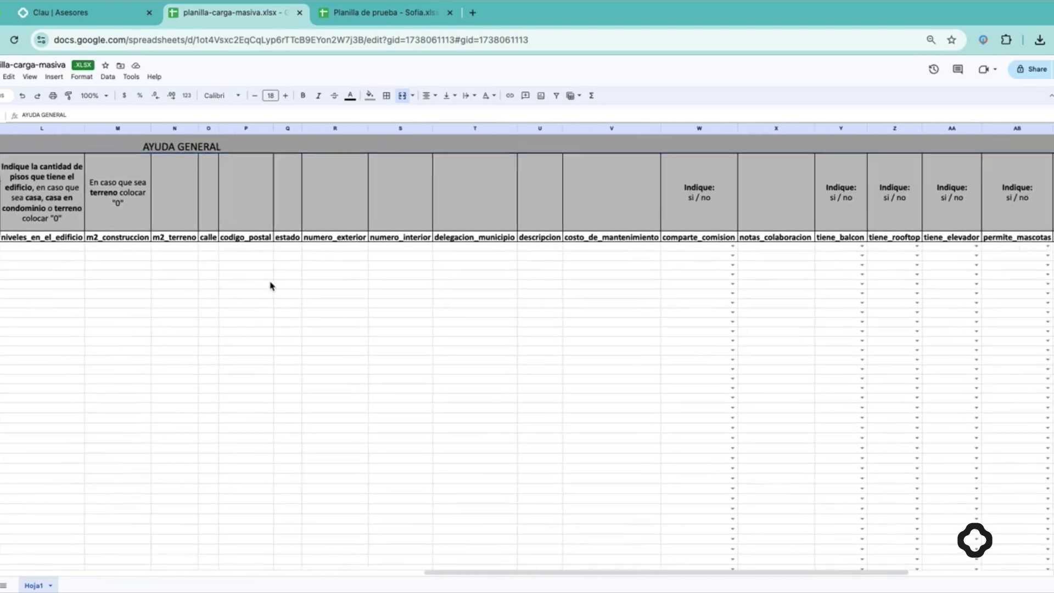
{"action": "scroll", "coordinate": [270, 286], "scroll_direction": "right", "scroll_amount": 3}
- Review the filled two-property test sheet, then return to Clau's Publica masivamente page
{"action": "left_click", "coordinate": [355, 16]}
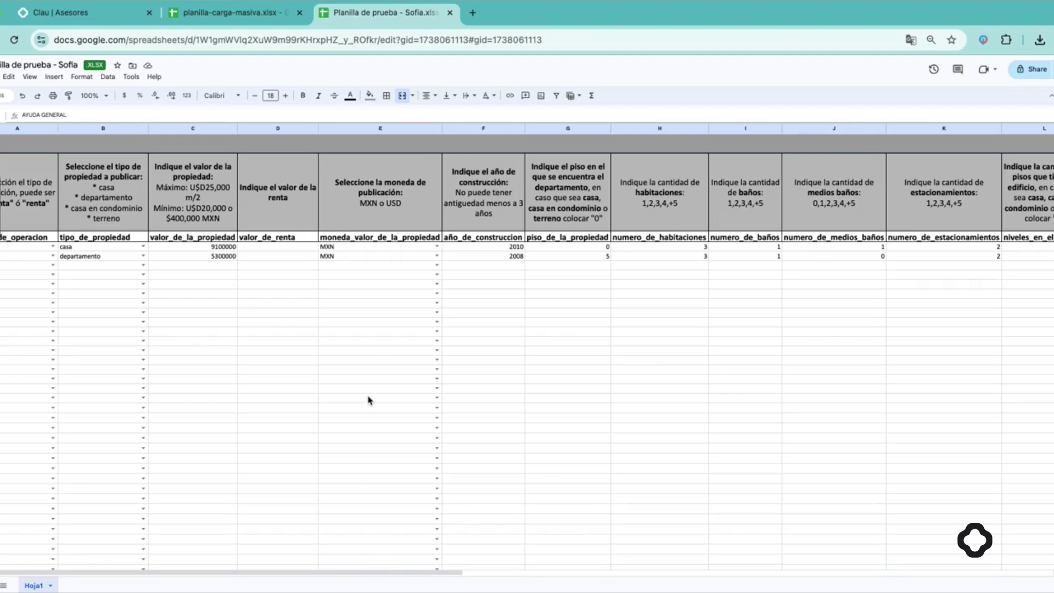
{"action": "scroll", "coordinate": [113, 316], "scroll_direction": "right", "scroll_amount": 2}
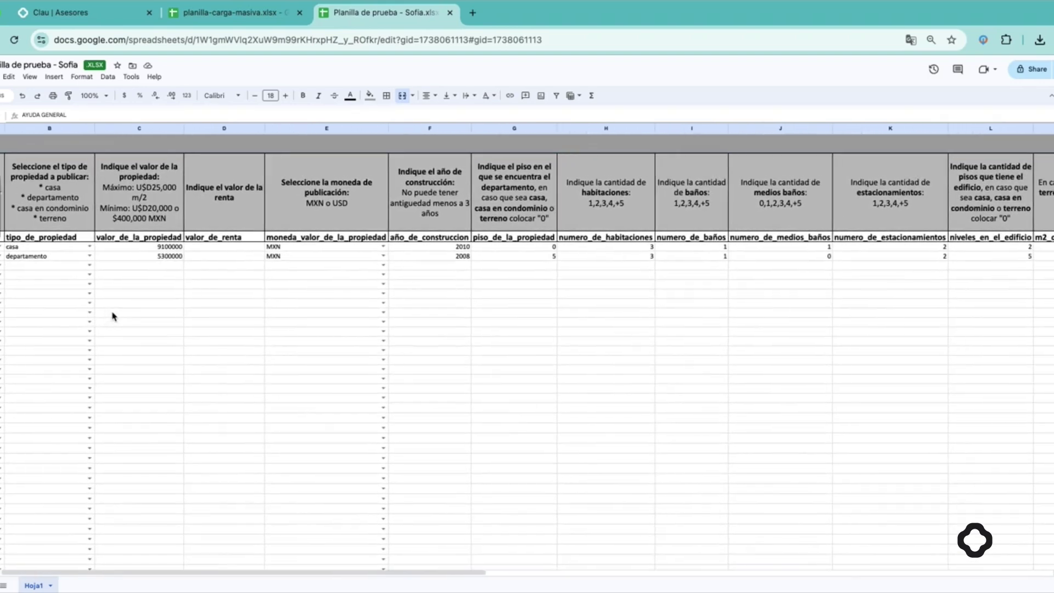
{"action": "scroll", "coordinate": [113, 317], "scroll_direction": "right", "scroll_amount": 3}
{"action": "scroll", "coordinate": [113, 316], "scroll_direction": "right", "scroll_amount": 5}
{"action": "scroll", "coordinate": [113, 316], "scroll_direction": "right", "scroll_amount": 3}
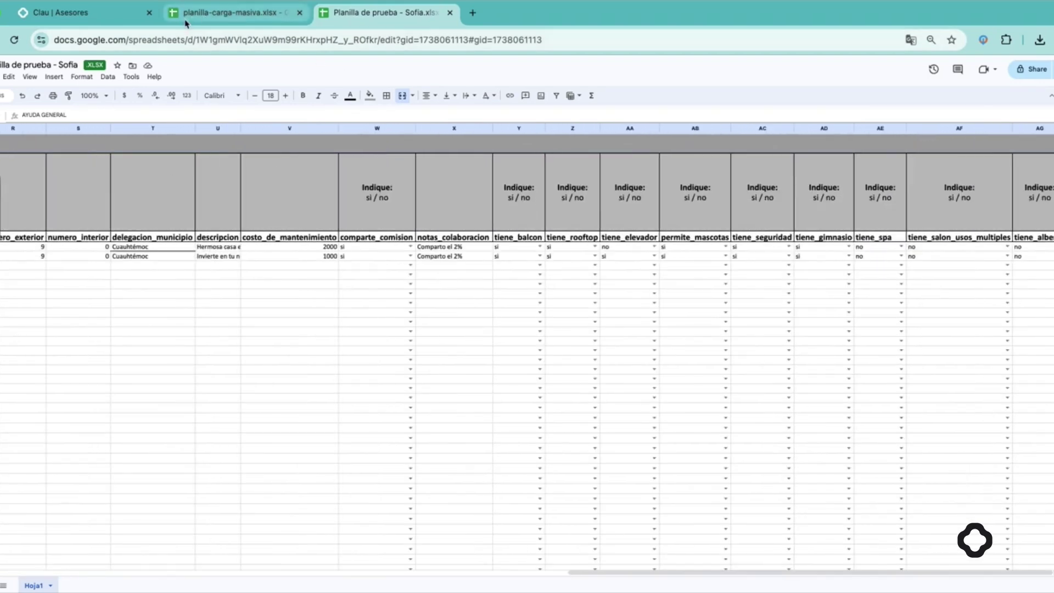
{"action": "left_click", "coordinate": [107, 23]}
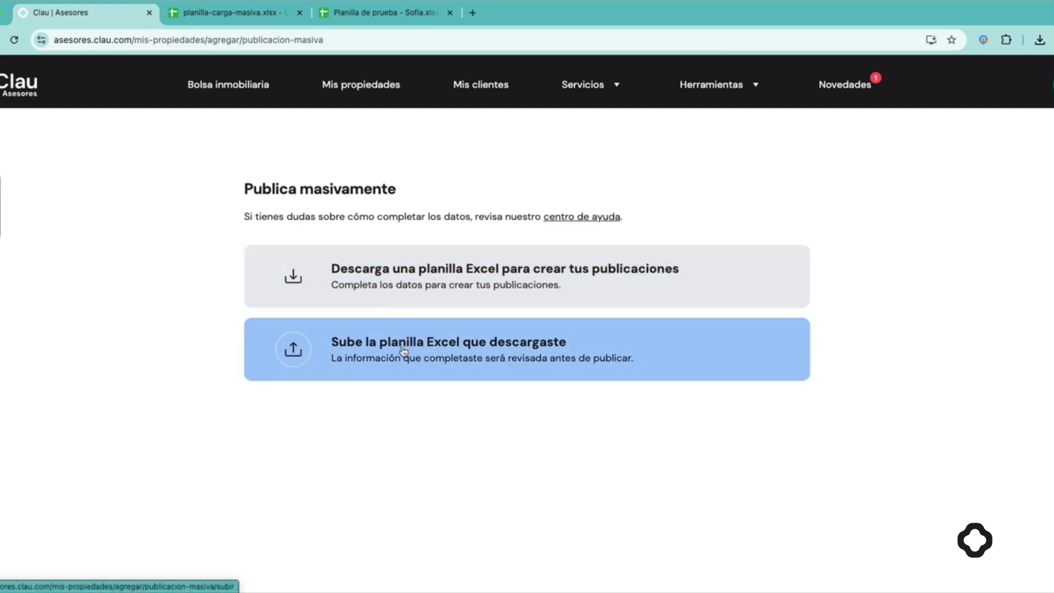
- Upload the filled test .xlsx from Descargas to Sube la planilla Excel and submit it with Continuar
{"action": "left_click", "coordinate": [420, 342]}
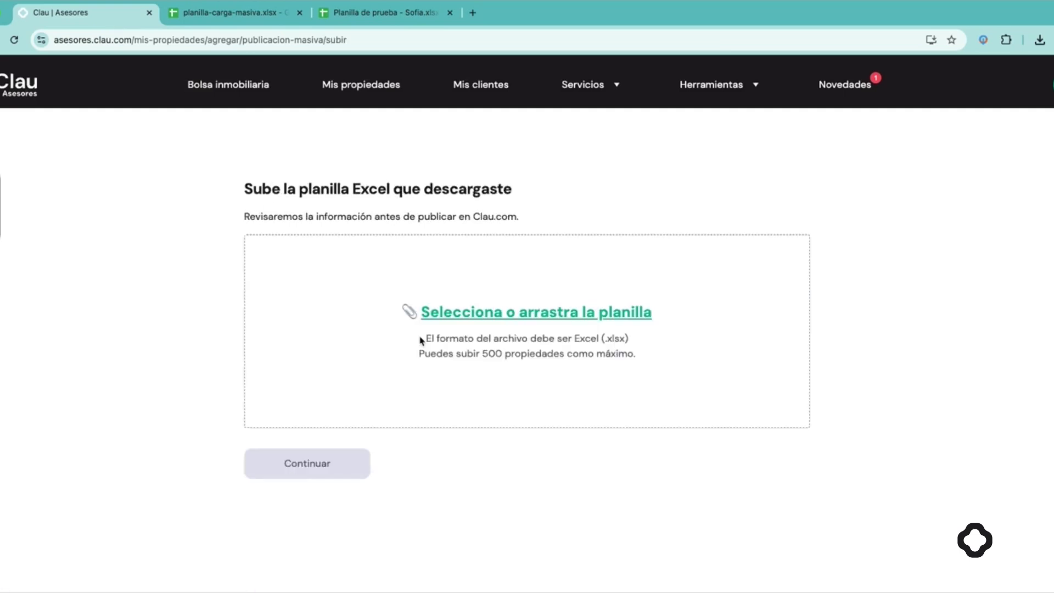
{"action": "left_click", "coordinate": [423, 339]}
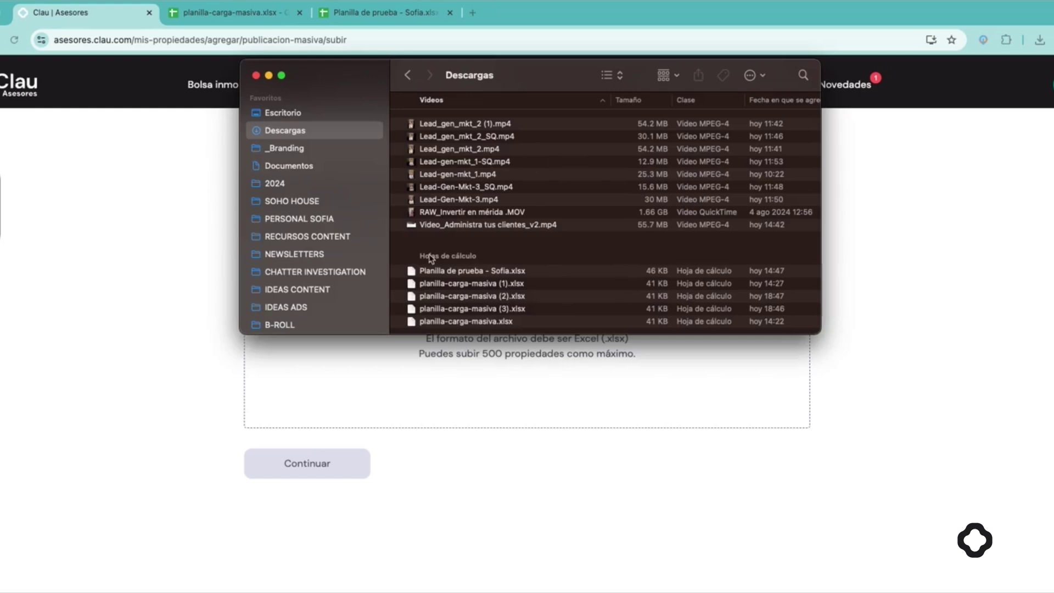
{"action": "scroll", "coordinate": [431, 257], "scroll_direction": "down", "scroll_amount": 1}
{"action": "left_click_drag", "start_coordinate": [430, 258], "coordinate": [532, 370]}
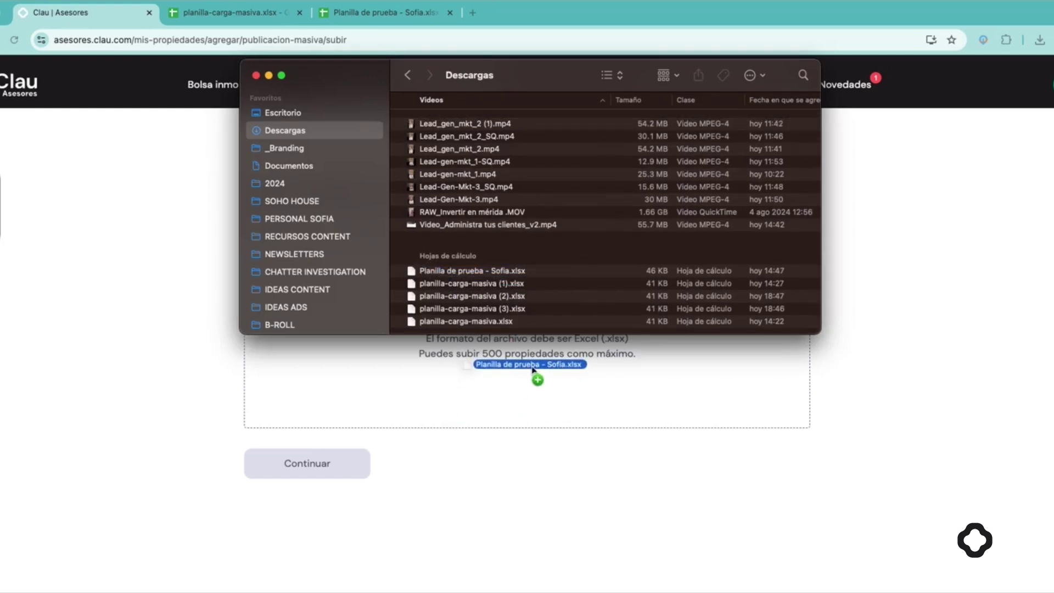
{"action": "left_click_drag", "start_coordinate": [532, 370], "coordinate": [533, 366]}
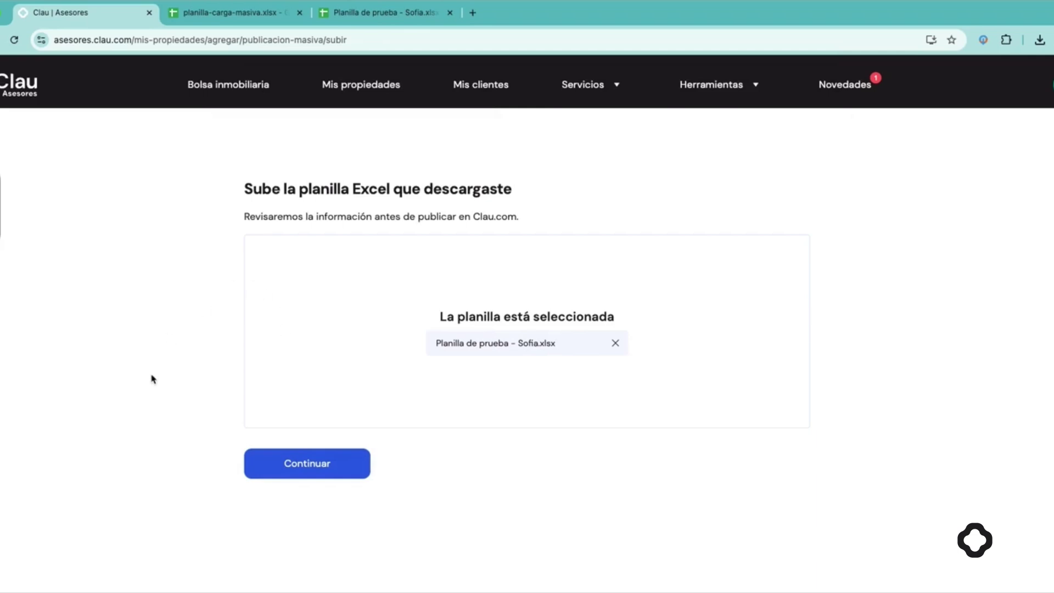
{"action": "left_click", "coordinate": [305, 467]}
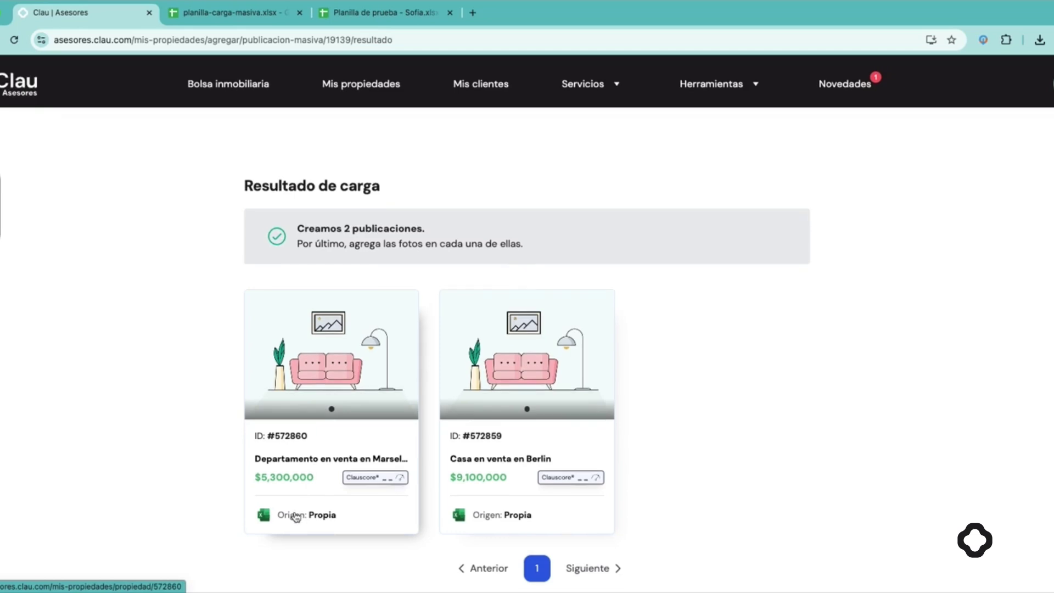
- Open the 'Departamento en venta en Marsella' listing from the two created publications
{"action": "scroll", "coordinate": [308, 505], "scroll_direction": "down", "scroll_amount": 1}
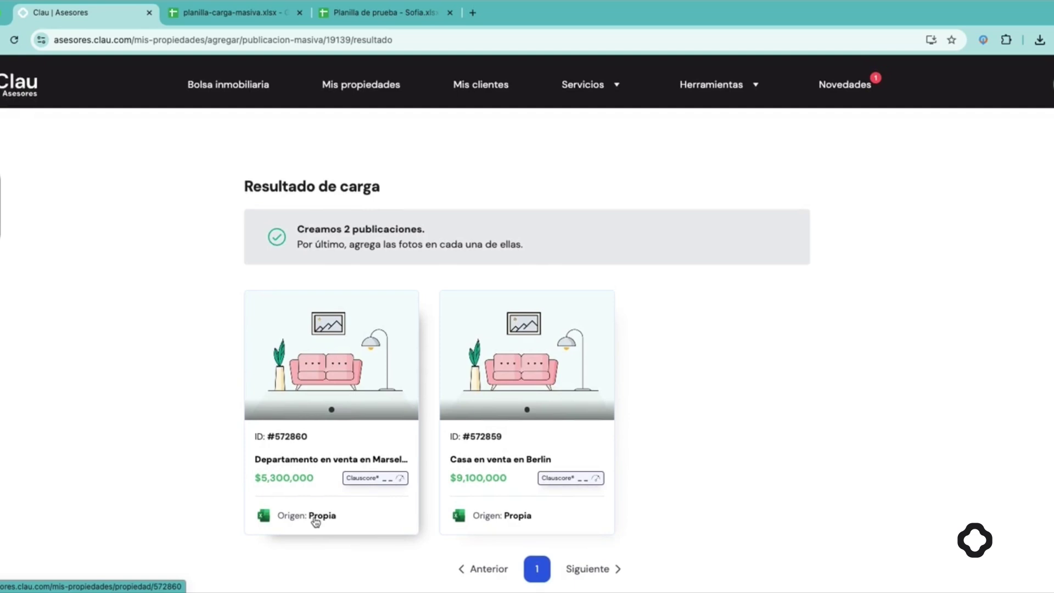
{"action": "left_click", "coordinate": [315, 516]}
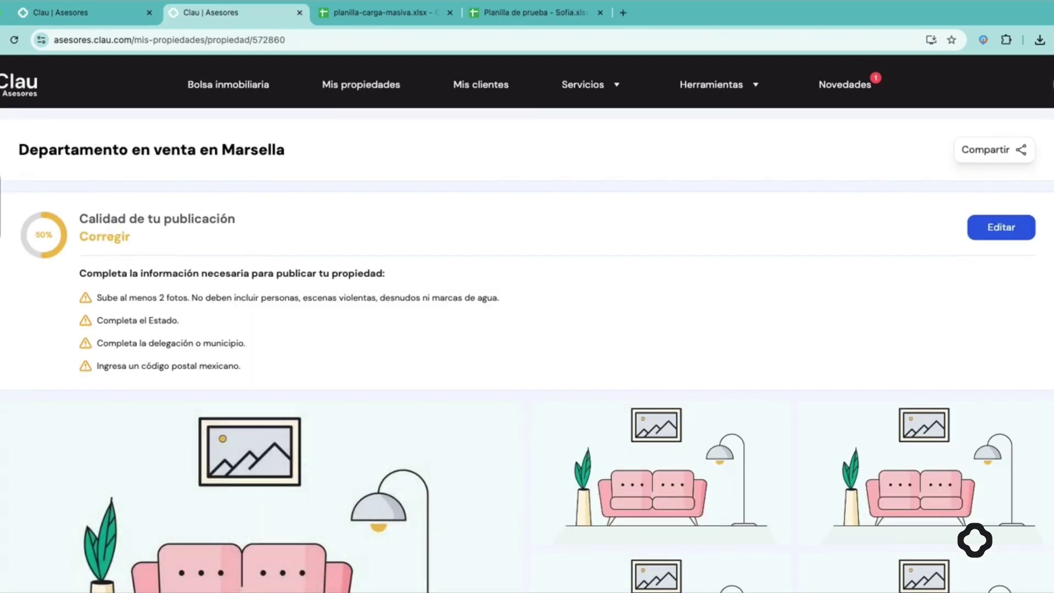
- Open Editar publicación for listing #572860 and scroll to its empty Fotos area
{"action": "left_click", "coordinate": [1017, 238]}
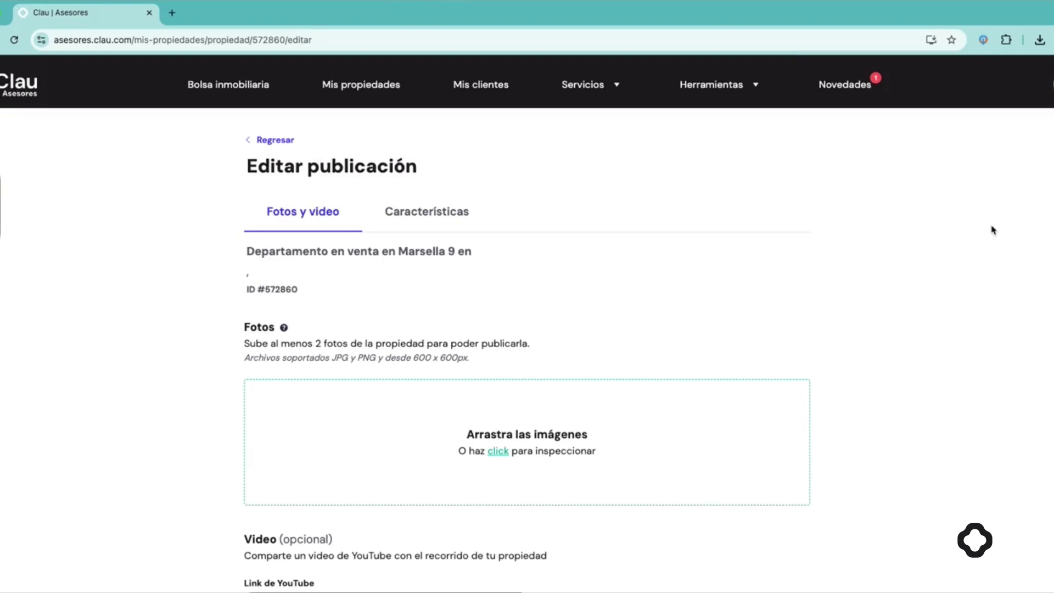
{"action": "scroll", "coordinate": [863, 352], "scroll_direction": "down", "scroll_amount": 3}
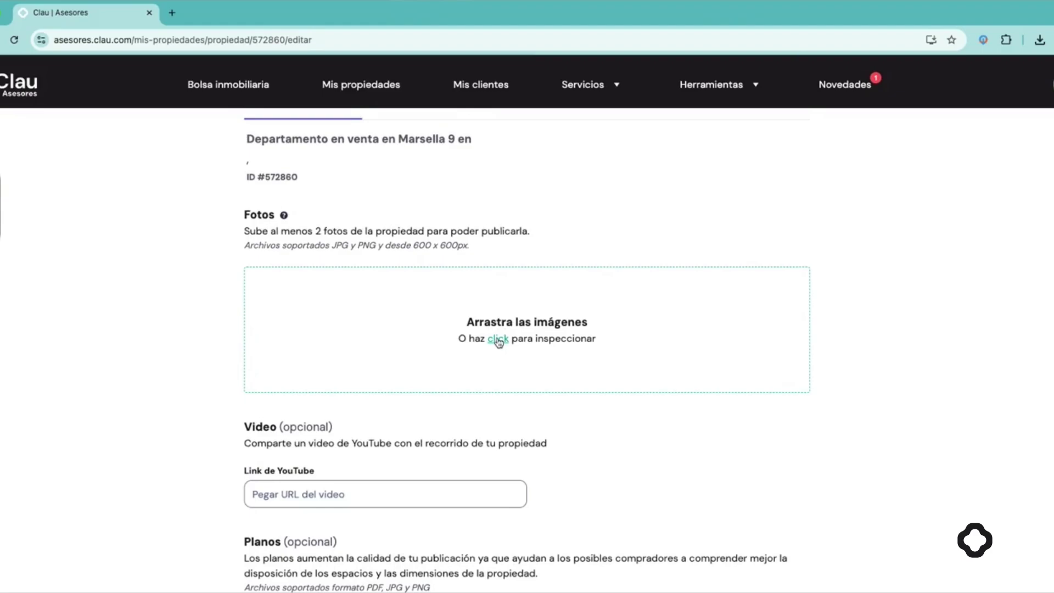
- Upload all six JPGs from the 'Departamento en la Juarez' folder as listing photos
{"action": "left_click", "coordinate": [498, 340]}
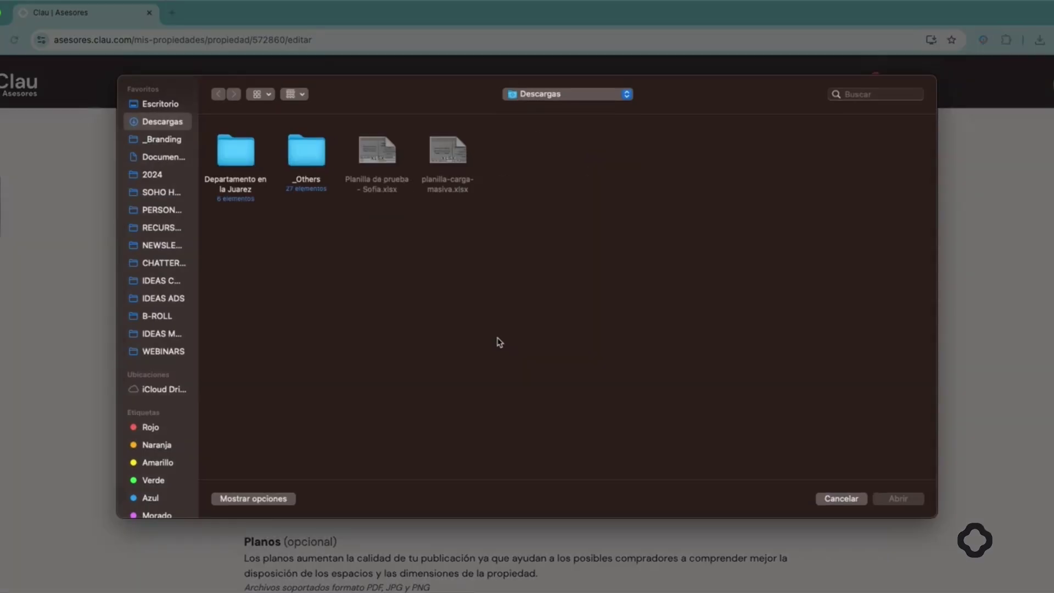
{"action": "double_click", "coordinate": [236, 151]}
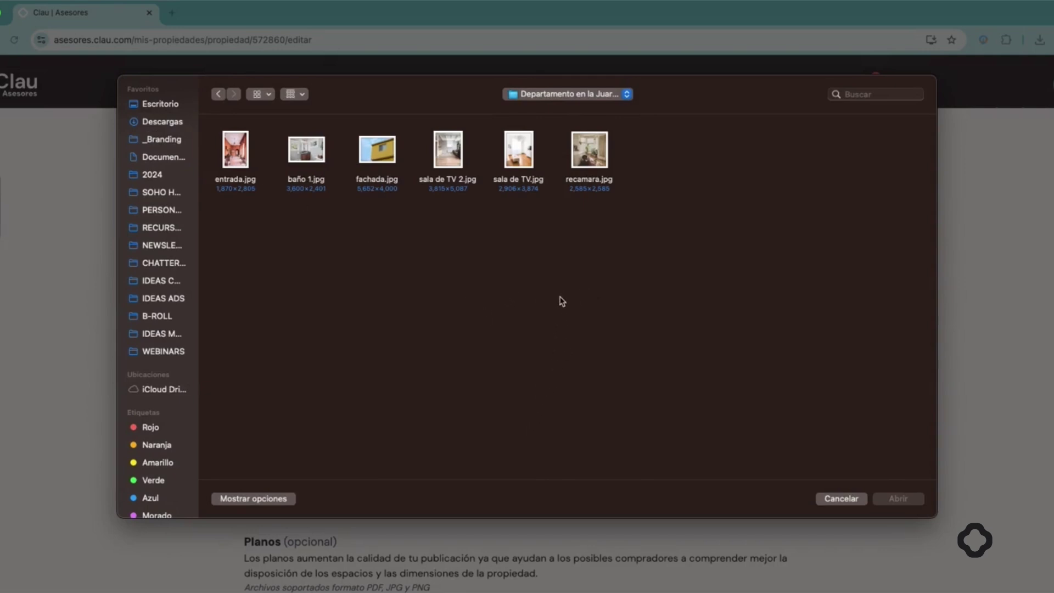
{"action": "mouse_move", "coordinate": [595, 209]}
{"action": "left_mouse_down"}
{"action": "mouse_move", "coordinate": [291, 188]}
{"action": "mouse_move", "coordinate": [237, 155]}
{"action": "left_mouse_up"}
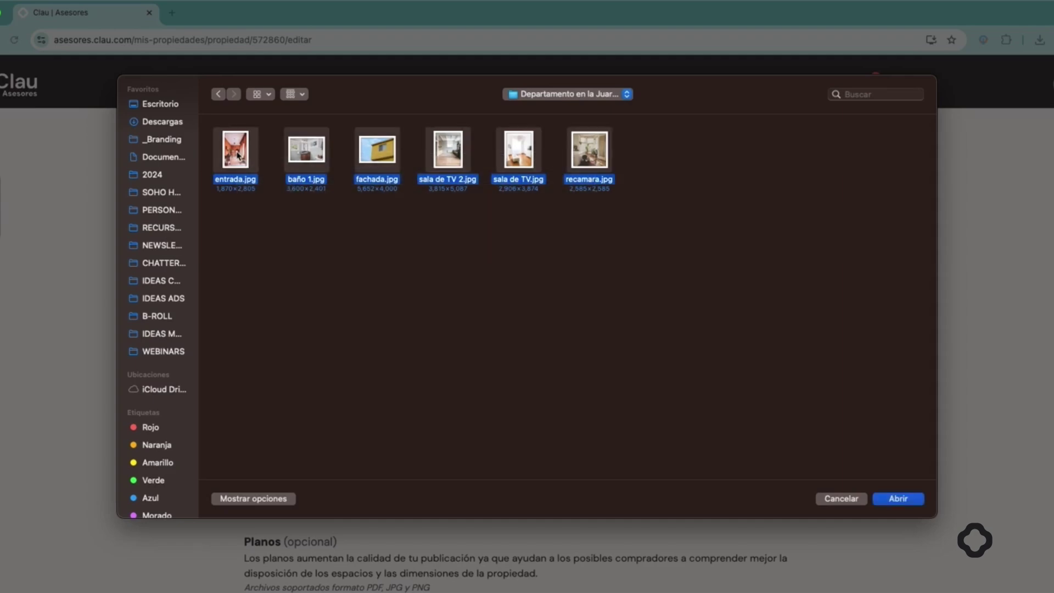
{"action": "key", "text": "Return"}
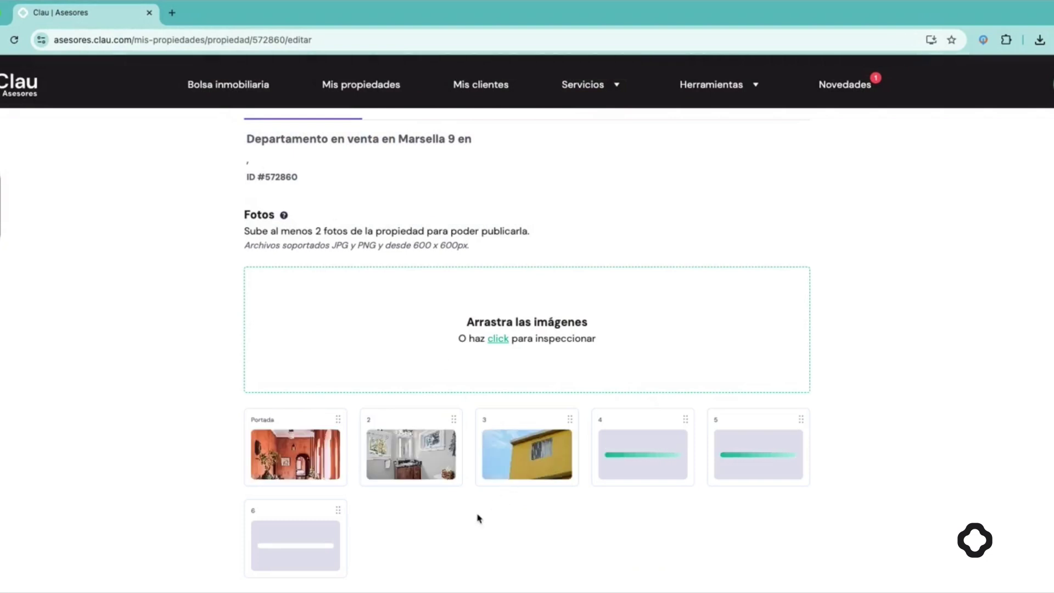
{"action": "scroll", "coordinate": [486, 537], "scroll_direction": "down", "scroll_amount": 2}
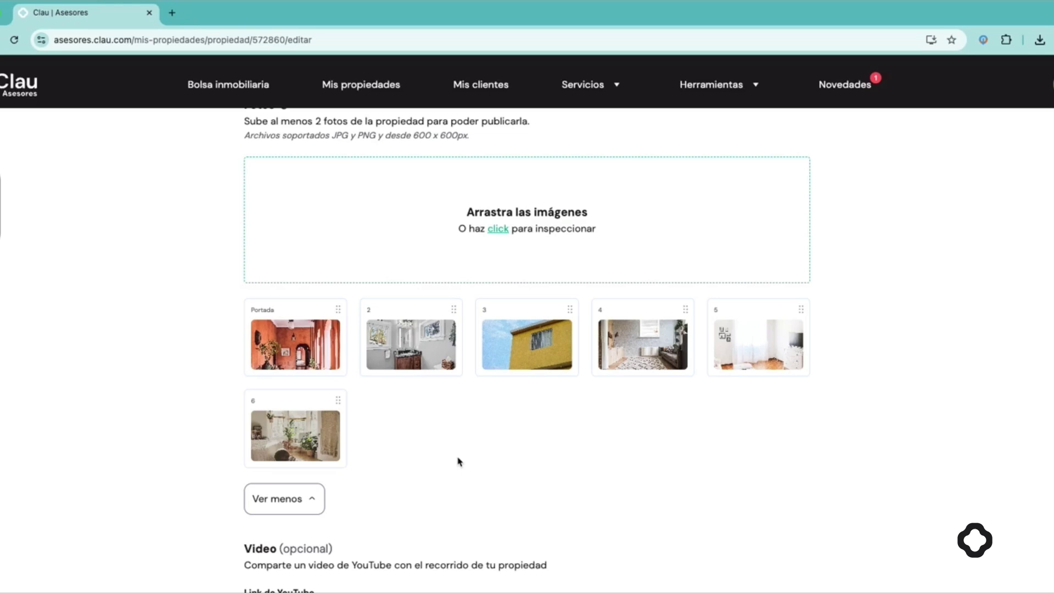
{"action": "scroll", "coordinate": [459, 461], "scroll_direction": "down", "scroll_amount": 2}
{"action": "scroll", "coordinate": [459, 461], "scroll_direction": "down", "scroll_amount": 2}
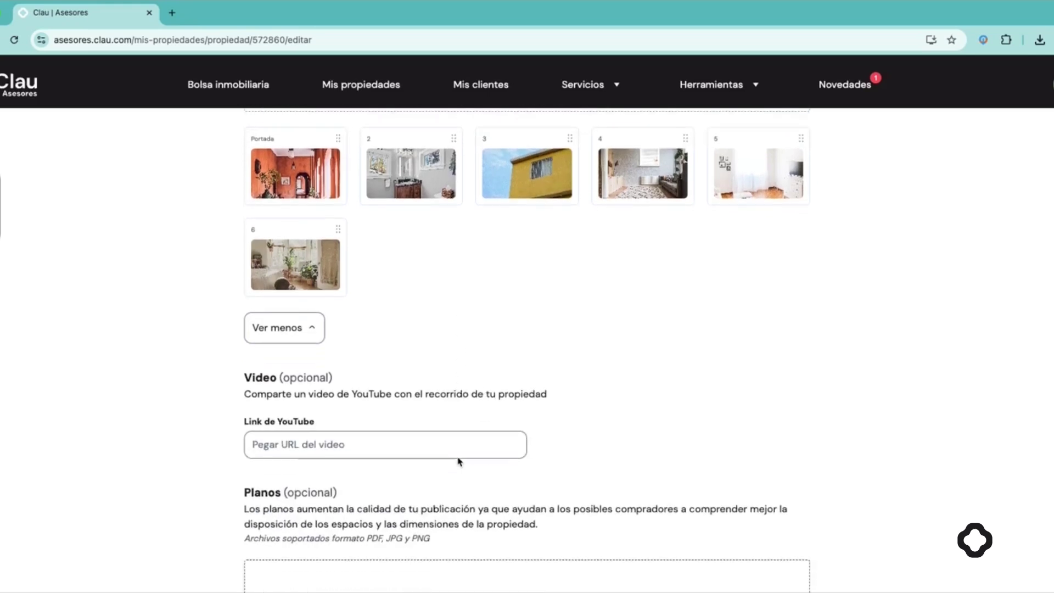
{"action": "scroll", "coordinate": [458, 457], "scroll_direction": "down", "scroll_amount": 2}
{"action": "scroll", "coordinate": [458, 457], "scroll_direction": "down", "scroll_amount": 1}
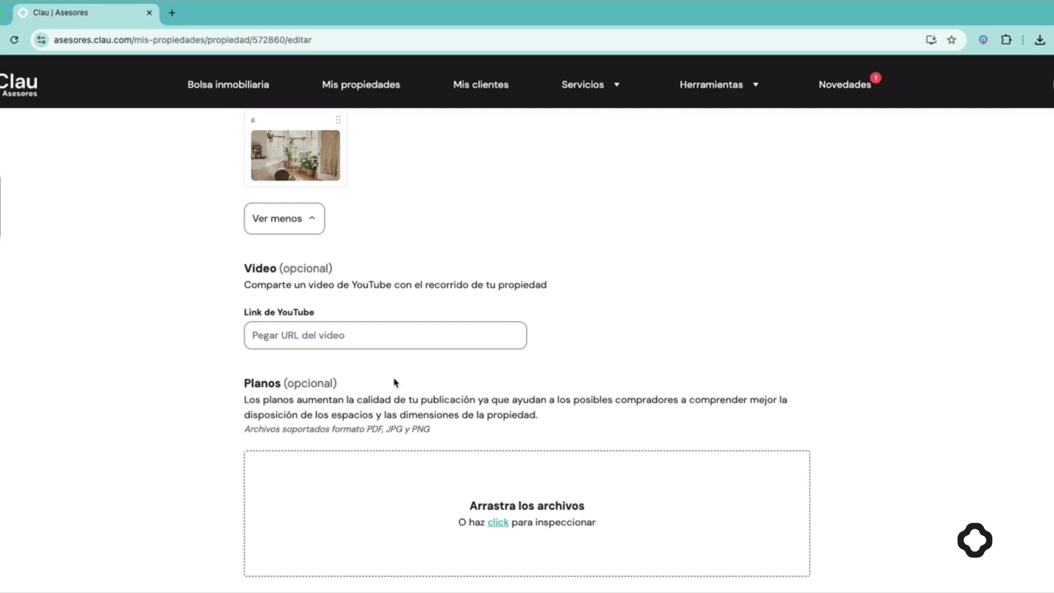
{"action": "left_click", "coordinate": [370, 334]}
{"action": "scroll", "coordinate": [370, 334], "scroll_direction": "down", "scroll_amount": 4}
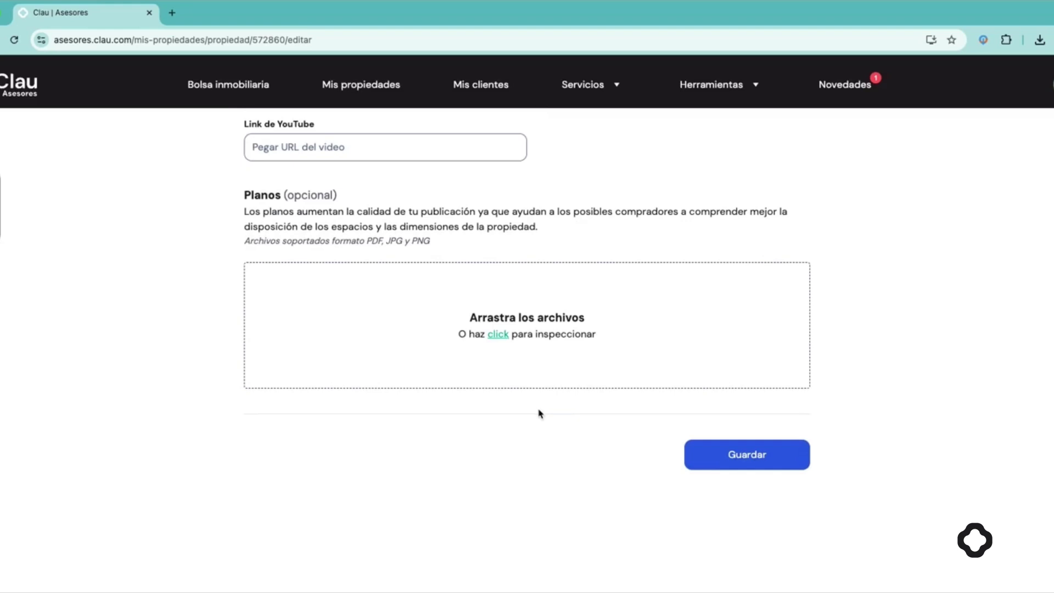
{"action": "scroll", "coordinate": [664, 403], "scroll_direction": "up", "scroll_amount": 5}
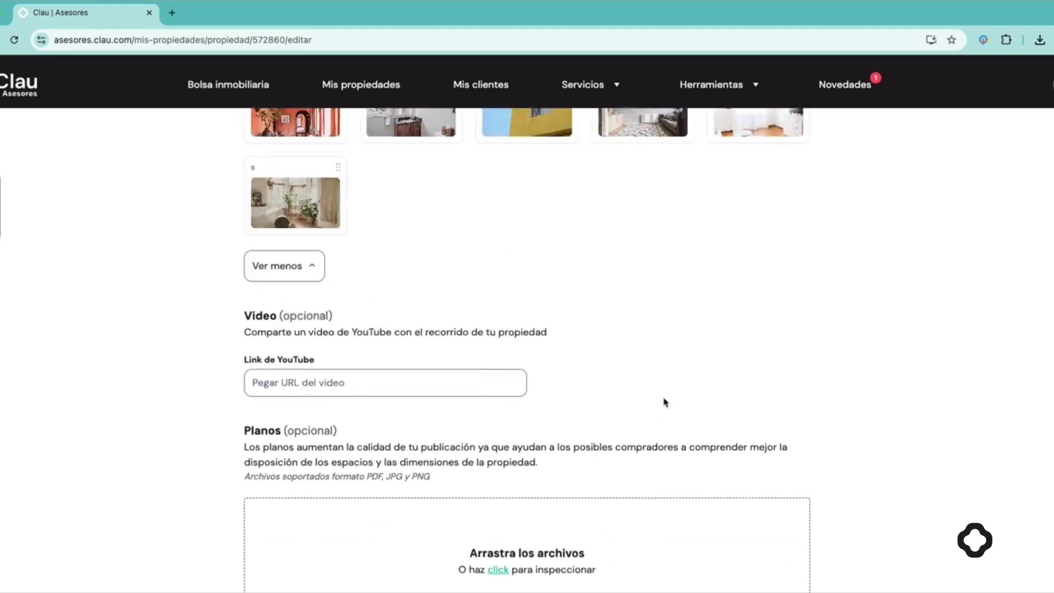
{"action": "scroll", "coordinate": [665, 402], "scroll_direction": "up", "scroll_amount": 3}
{"action": "scroll", "coordinate": [665, 403], "scroll_direction": "up", "scroll_amount": 4}
{"action": "scroll", "coordinate": [665, 403], "scroll_direction": "up", "scroll_amount": 2}
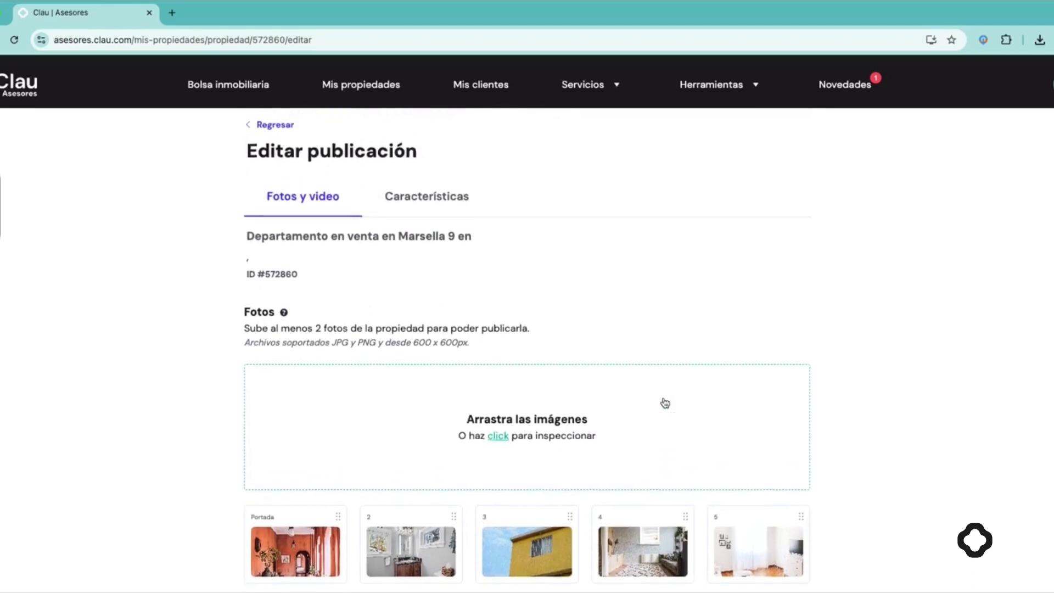
{"action": "scroll", "coordinate": [665, 404], "scroll_direction": "down", "scroll_amount": 8}
{"action": "scroll", "coordinate": [665, 403], "scroll_direction": "down", "scroll_amount": 5}
{"action": "scroll", "coordinate": [664, 403], "scroll_direction": "up", "scroll_amount": 6}
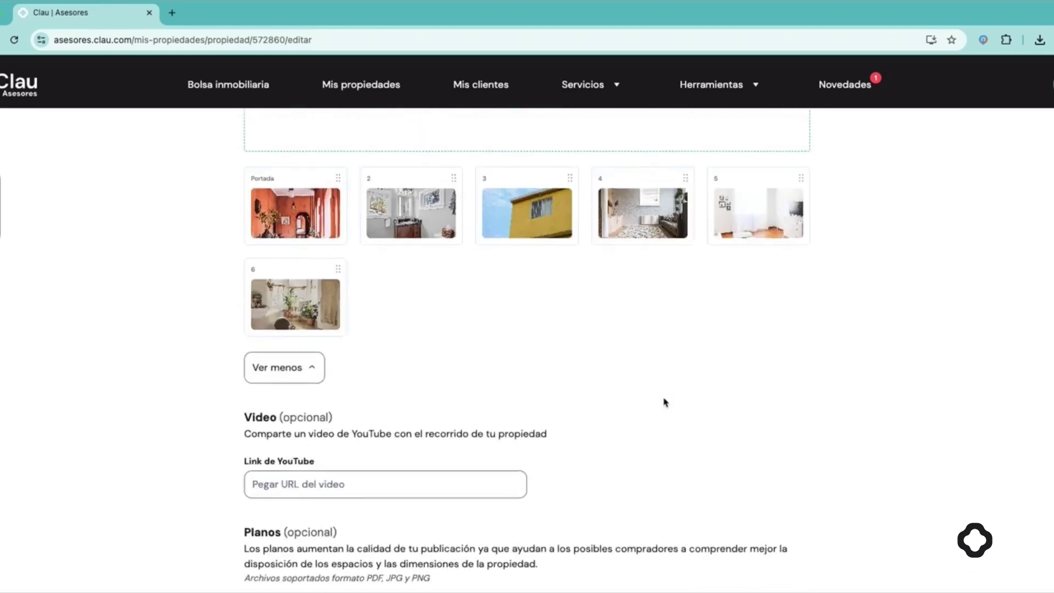
{"action": "scroll", "coordinate": [664, 402], "scroll_direction": "up", "scroll_amount": 2}
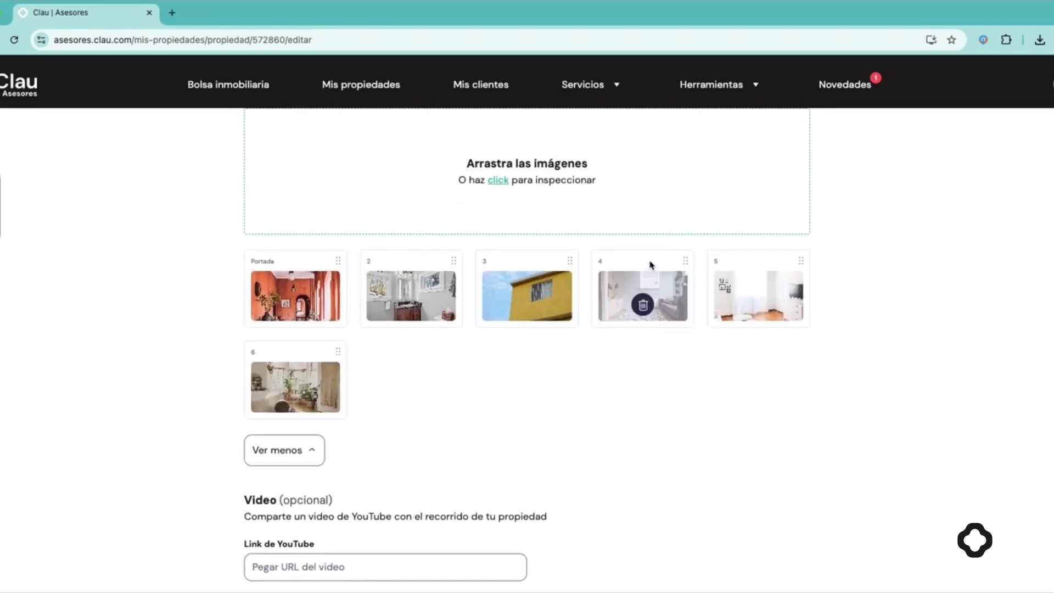
- Move the yellow facade photo from slot 3 to slot 5 in the Fotos grid
{"action": "mouse_move", "coordinate": [592, 269]}
{"action": "left_mouse_down"}
{"action": "mouse_move", "coordinate": [689, 261]}
{"action": "mouse_move", "coordinate": [570, 262]}
{"action": "left_mouse_up"}
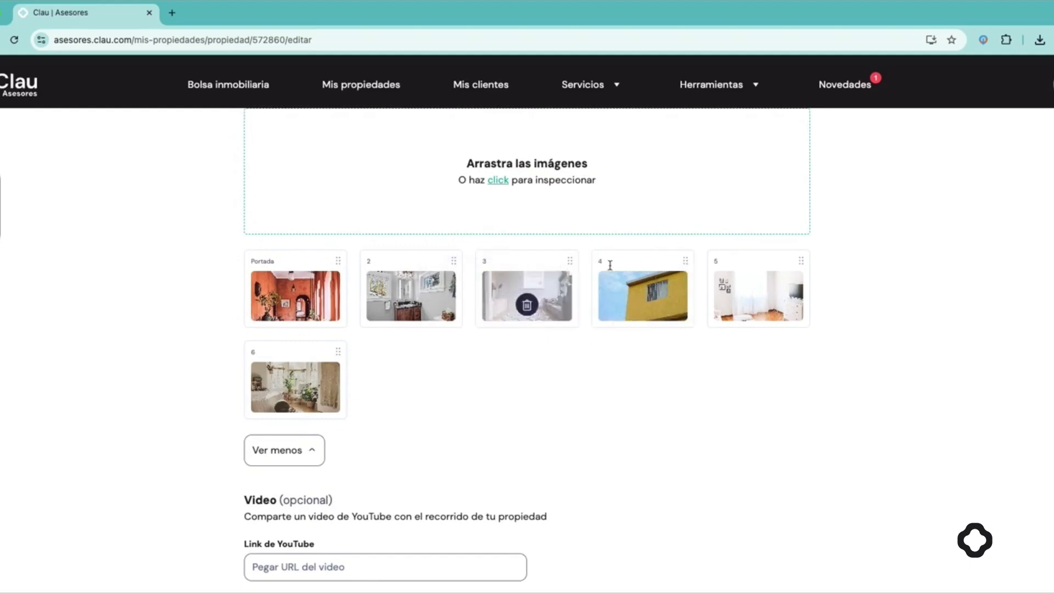
{"action": "left_click_drag", "start_coordinate": [685, 260], "coordinate": [816, 259]}
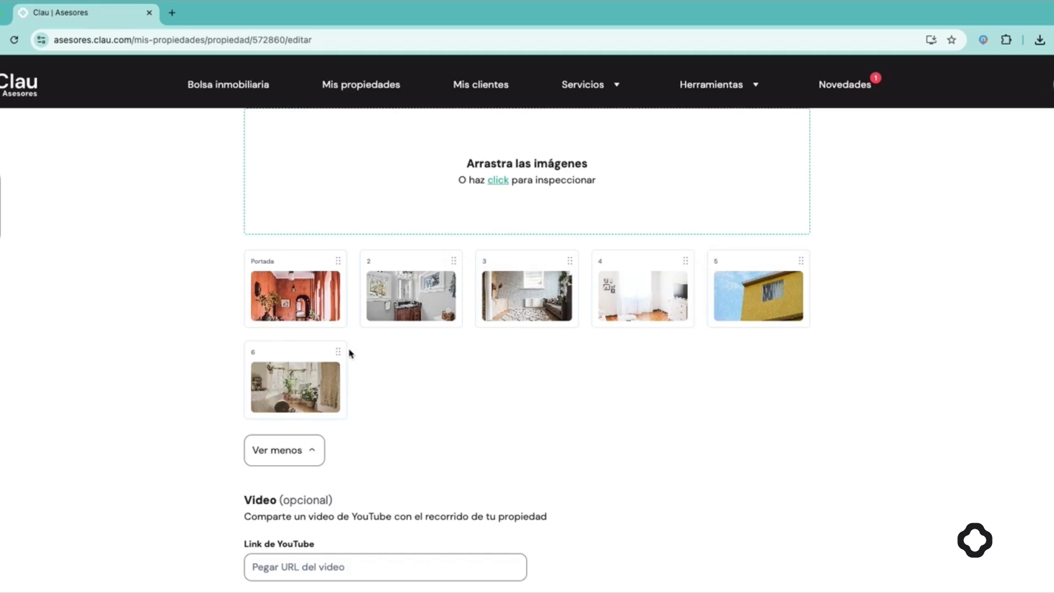
{"action": "scroll", "coordinate": [389, 480], "scroll_direction": "down", "scroll_amount": 5}
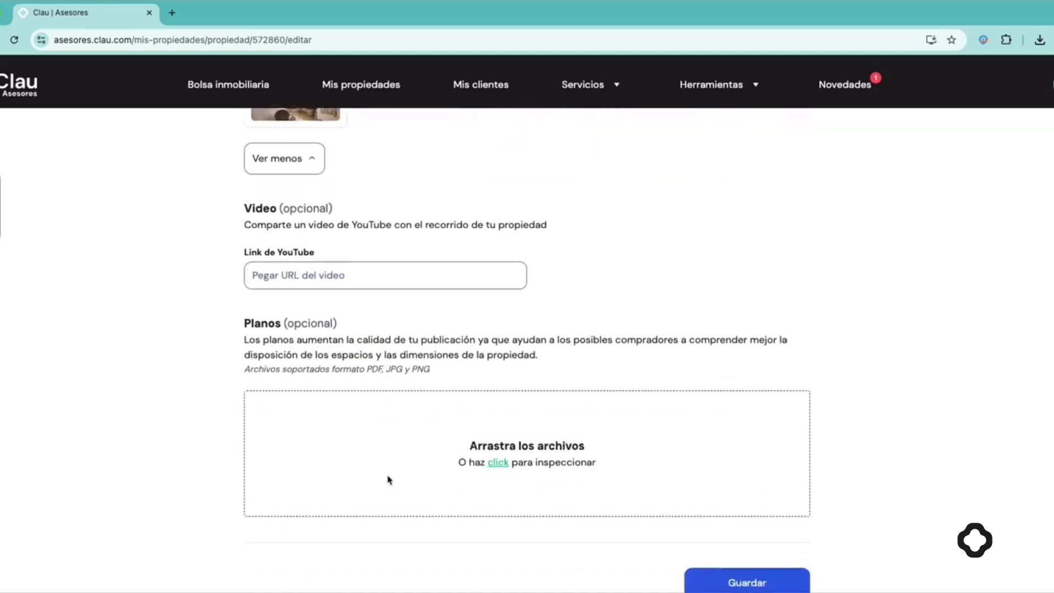
{"action": "scroll", "coordinate": [389, 480], "scroll_direction": "down", "scroll_amount": 3}
- Save listing #572860 with Guardar and review its six reordered photos on the property page
{"action": "left_click", "coordinate": [735, 442]}
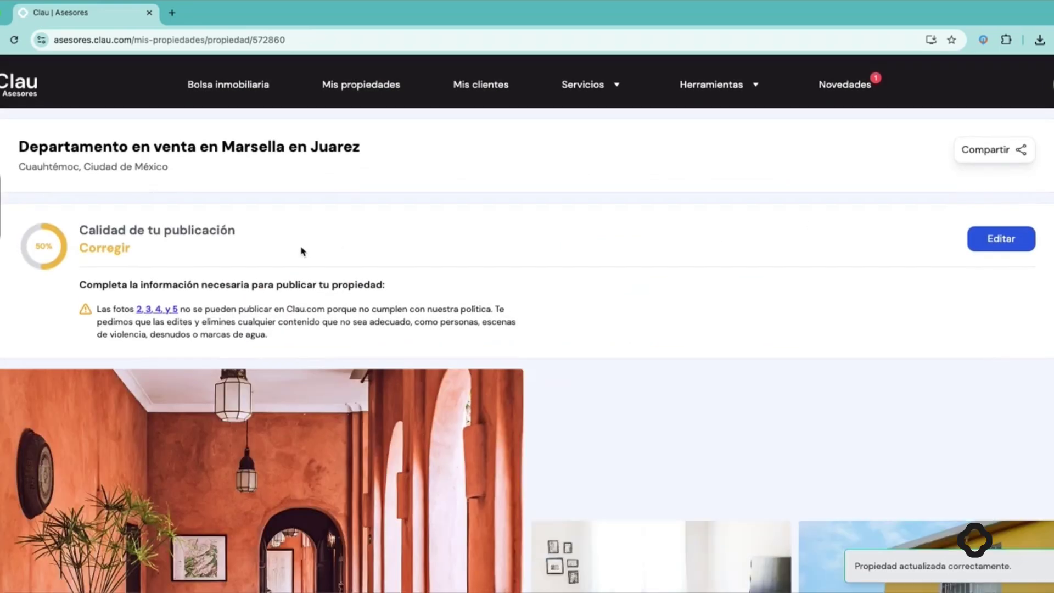
{"action": "scroll", "coordinate": [301, 251], "scroll_direction": "down", "scroll_amount": 1}
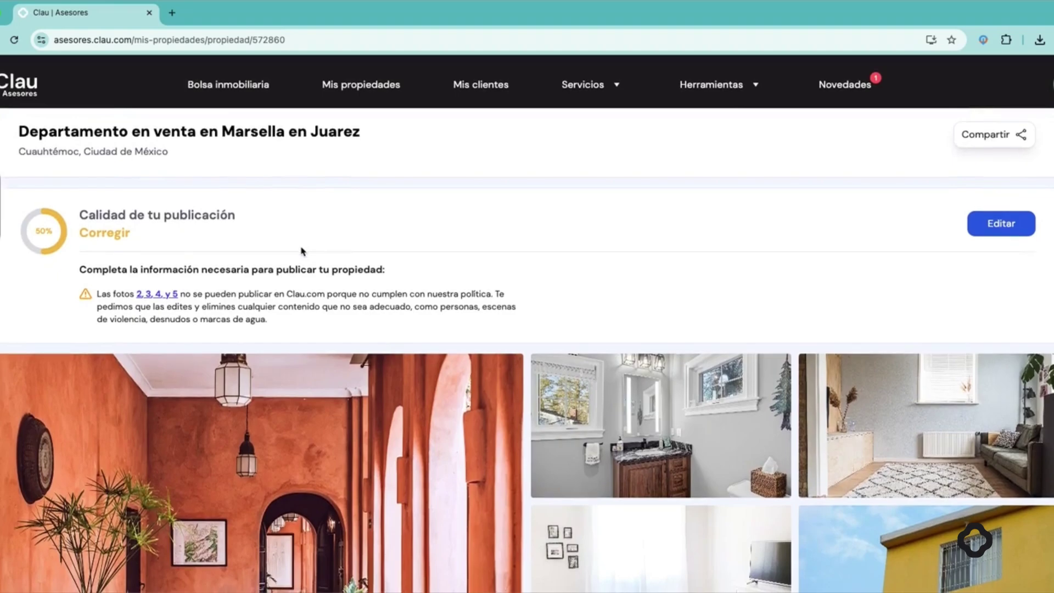
{"action": "scroll", "coordinate": [302, 251], "scroll_direction": "down", "scroll_amount": 1}
{"action": "scroll", "coordinate": [301, 251], "scroll_direction": "down", "scroll_amount": 1}
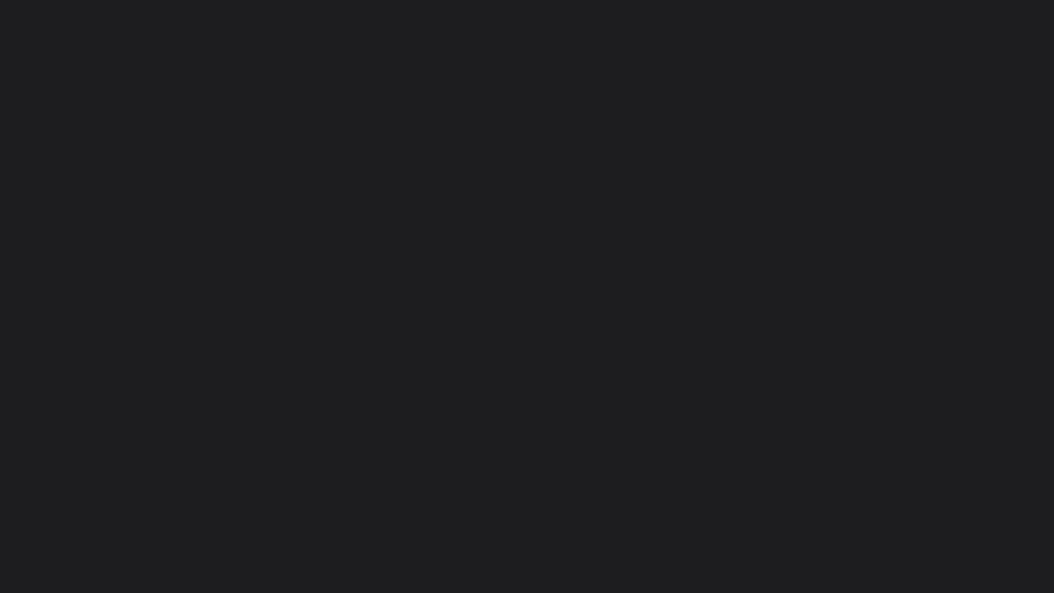